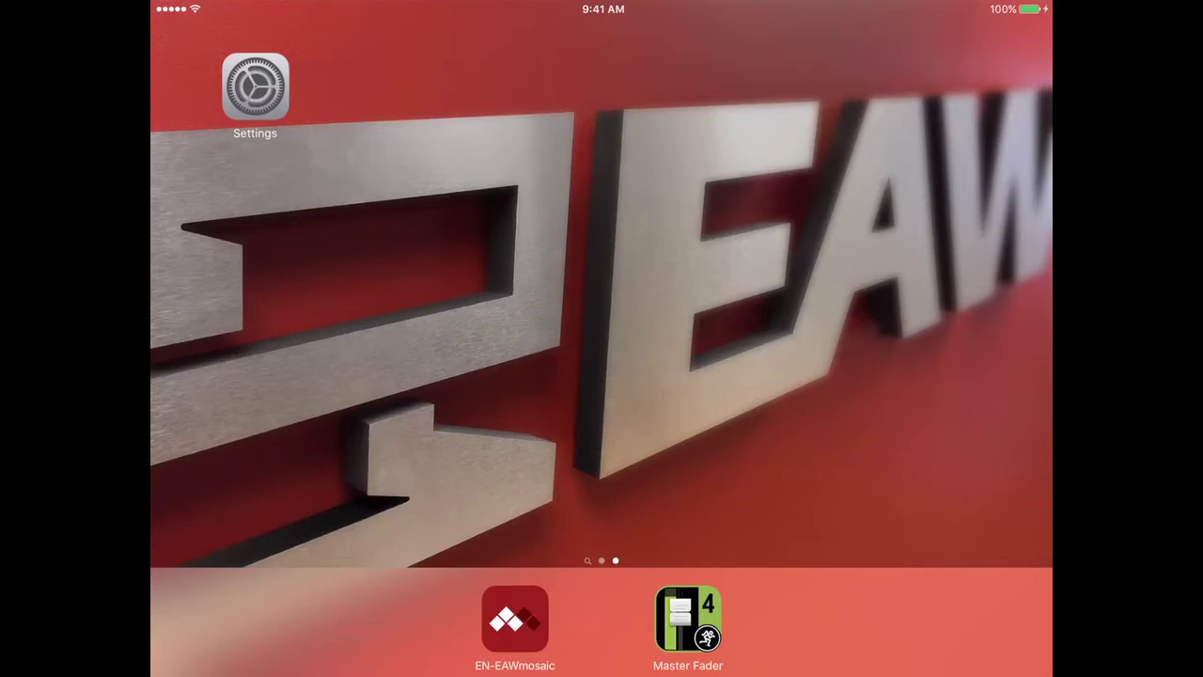
Launch Mosaic and build My System 1 from the Empty rig and Outdoor venue templates
{"action": "left_click", "coordinate": [514, 619]}
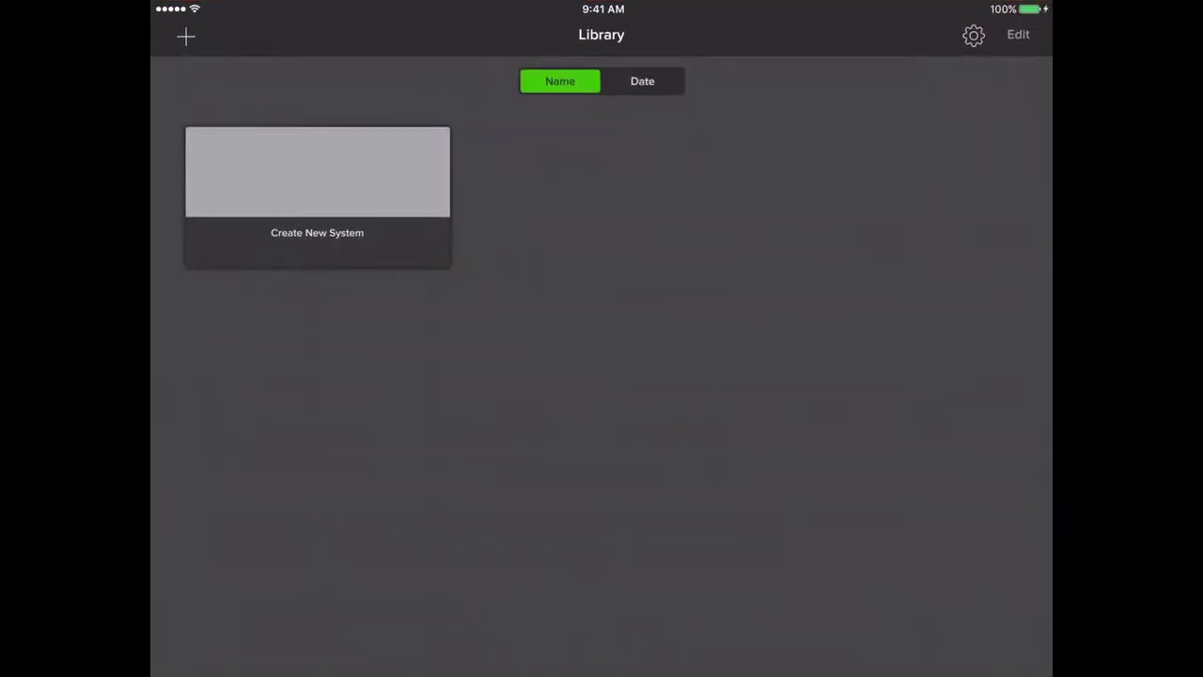
{"action": "left_click", "coordinate": [317, 188]}
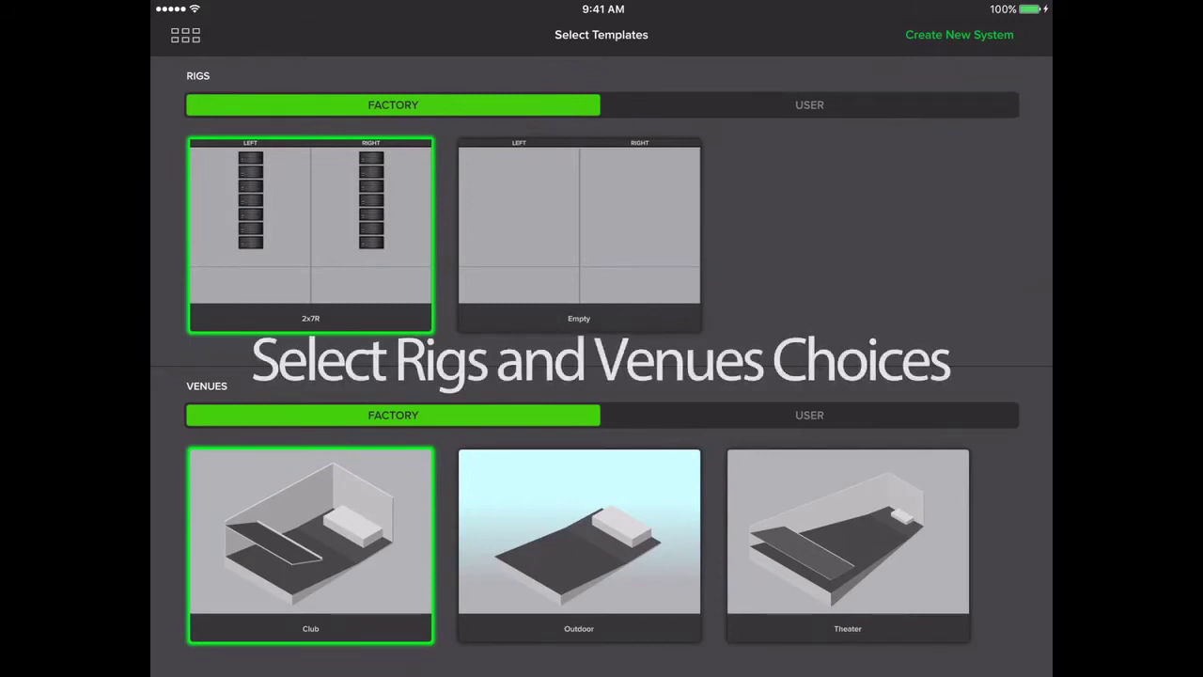
{"action": "left_click", "coordinate": [579, 226]}
{"action": "left_click", "coordinate": [579, 536]}
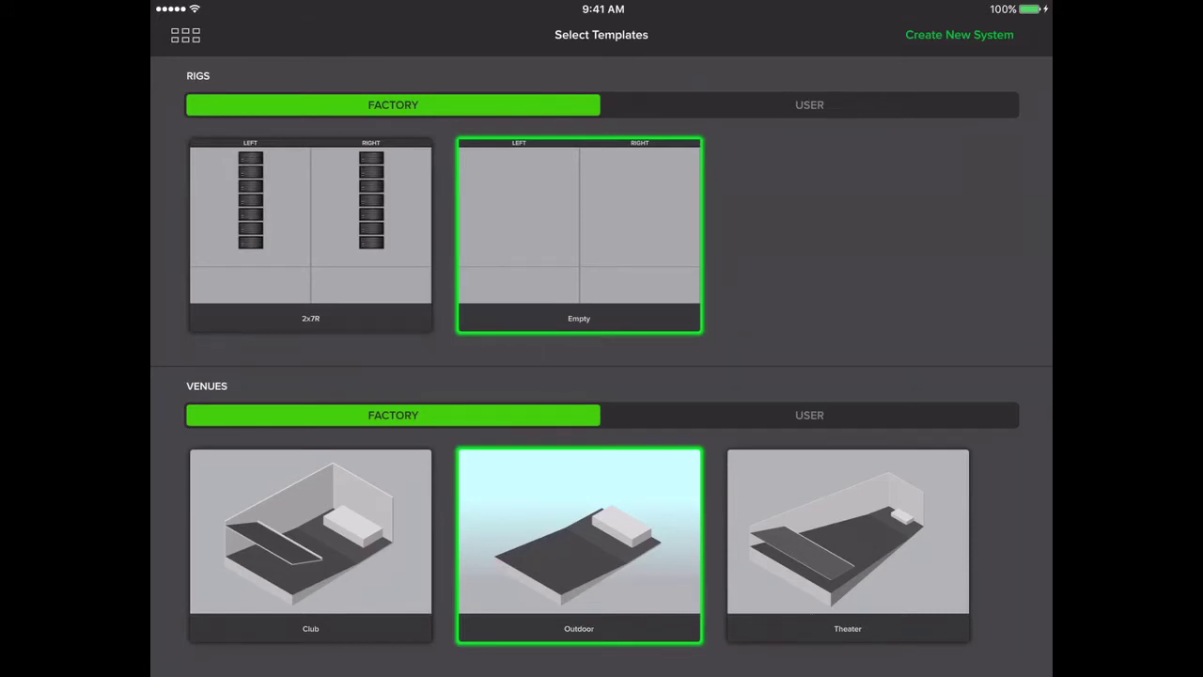
{"action": "left_click", "coordinate": [958, 35]}
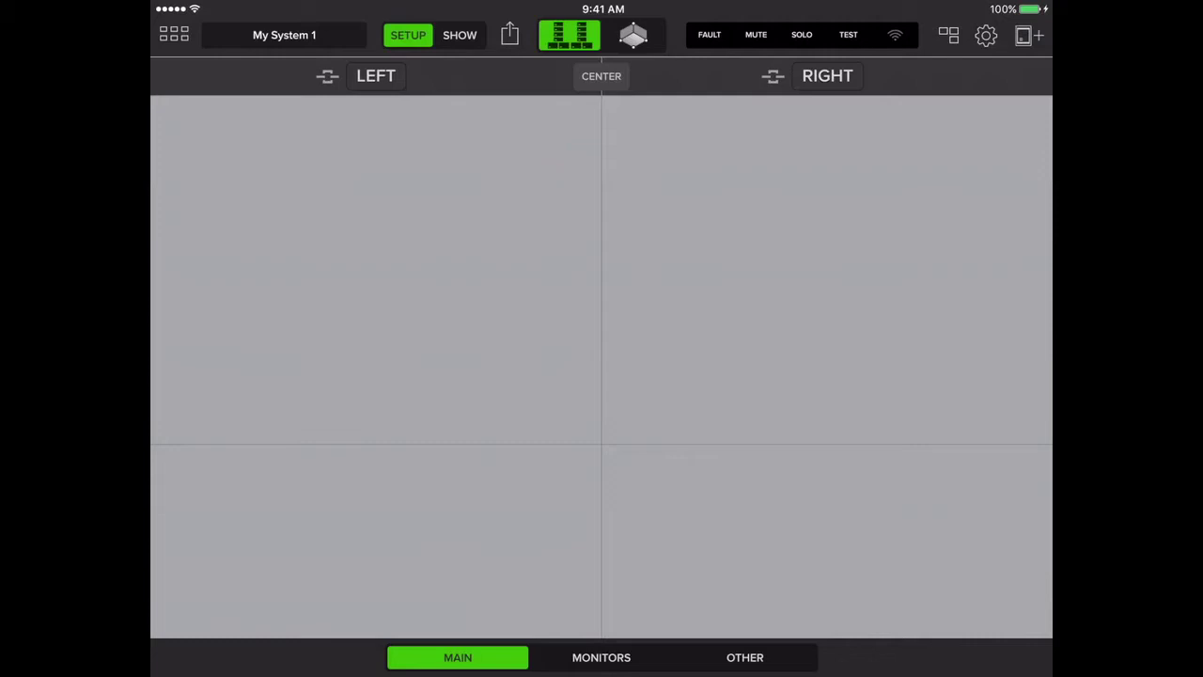
In the 3D venue view, set the venue front width to 35 ft and length to 75 ft
{"action": "left_click", "coordinate": [633, 35]}
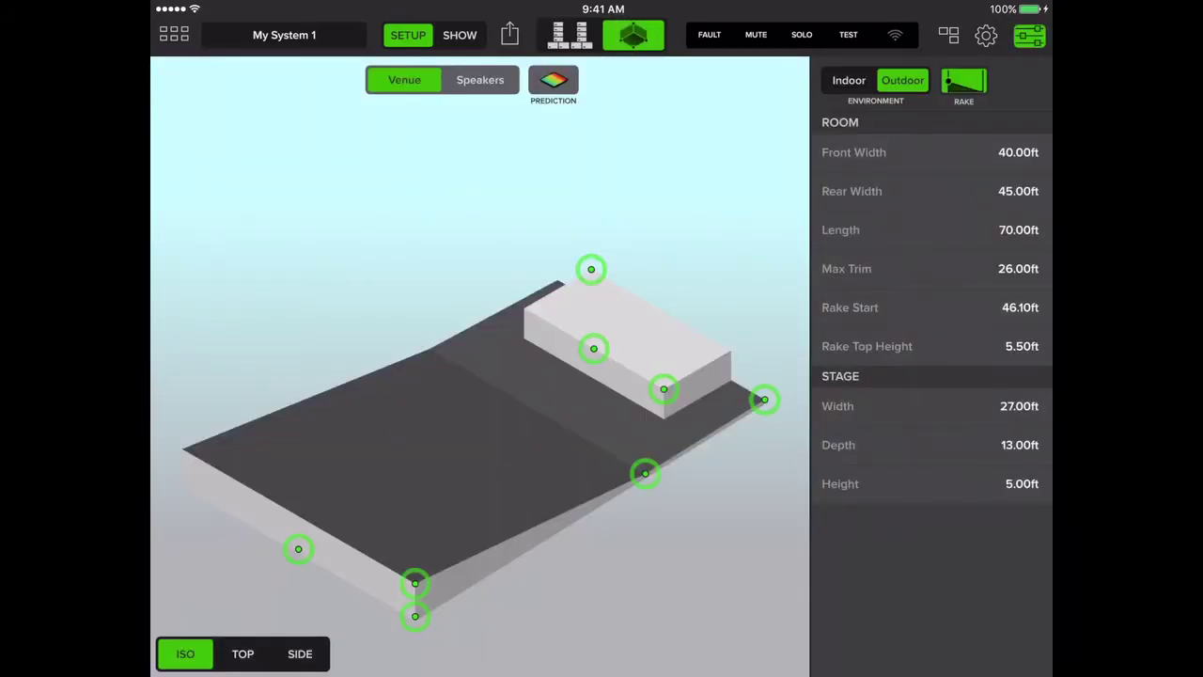
{"action": "left_click", "coordinate": [1018, 151]}
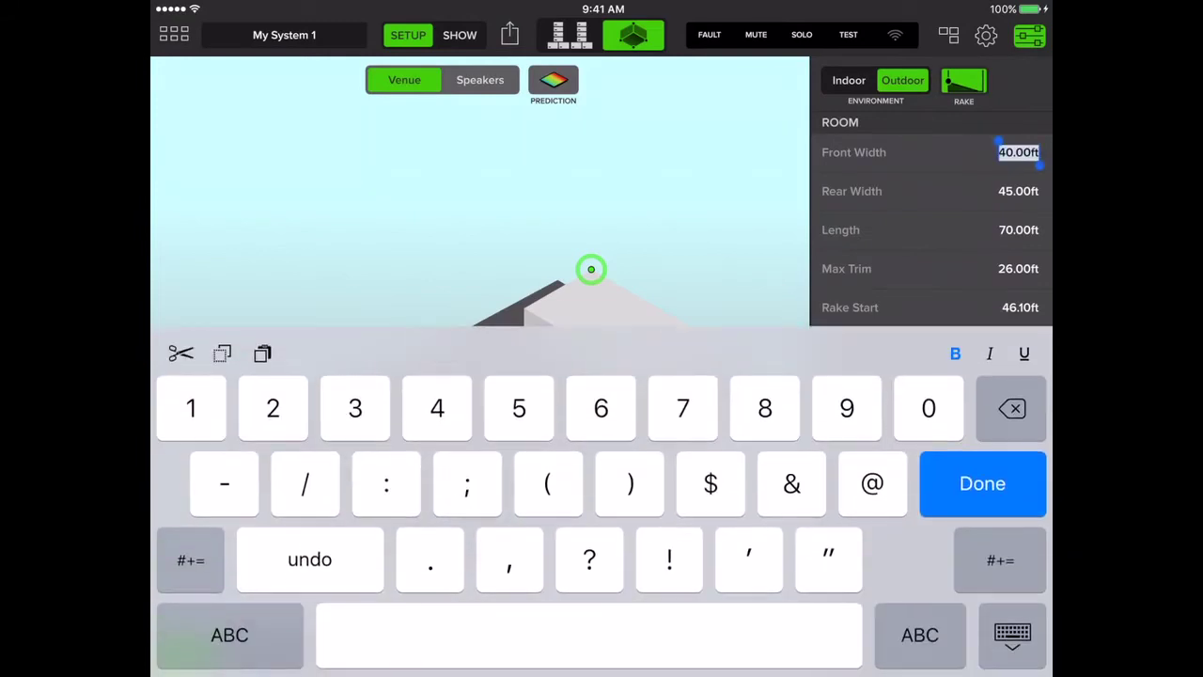
{"action": "type", "text": "35"}
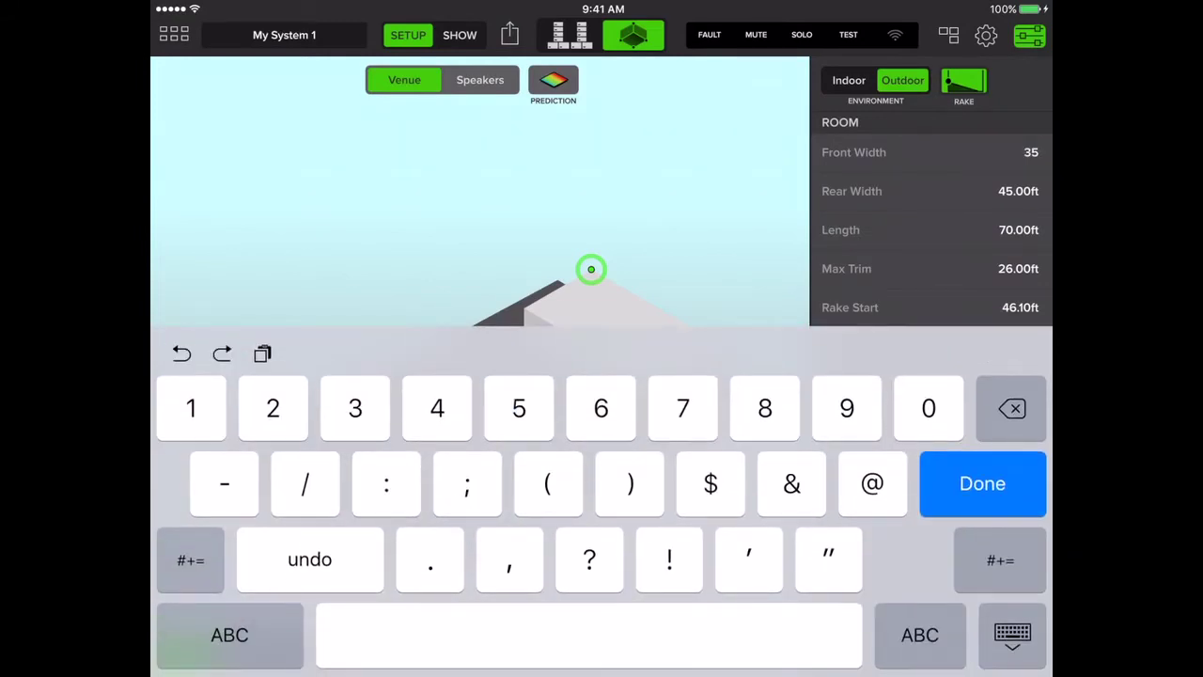
{"action": "left_click", "coordinate": [1018, 268]}
{"action": "left_click", "coordinate": [1018, 229]}
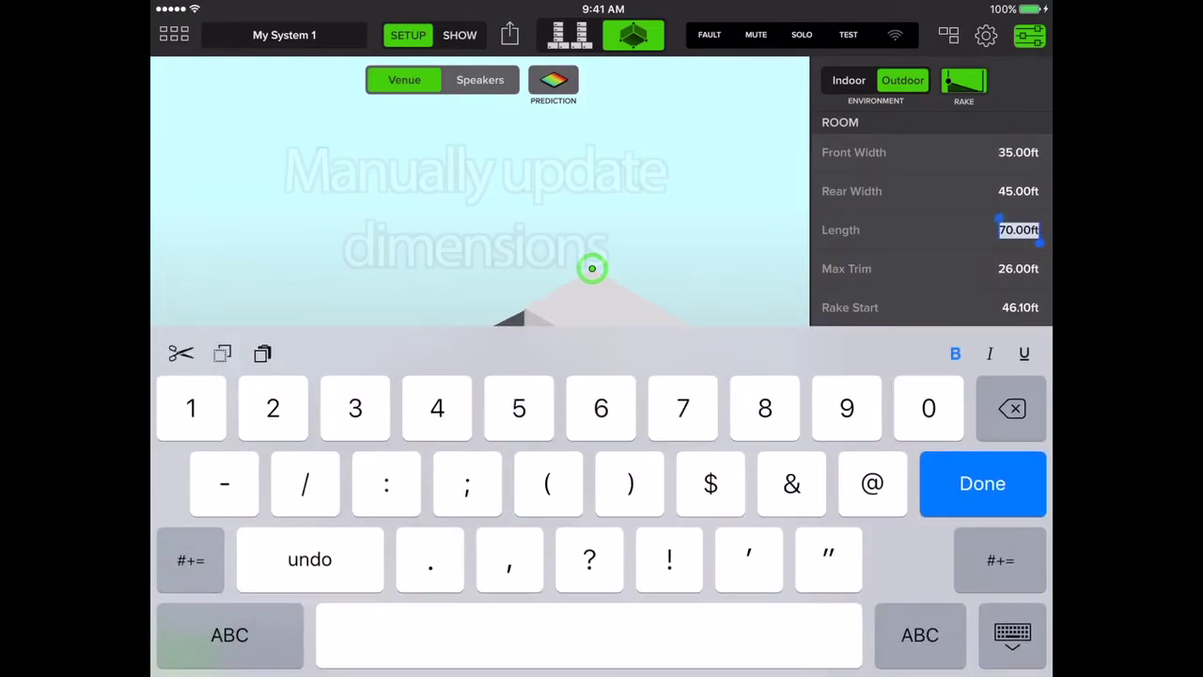
{"action": "type", "text": "75"}
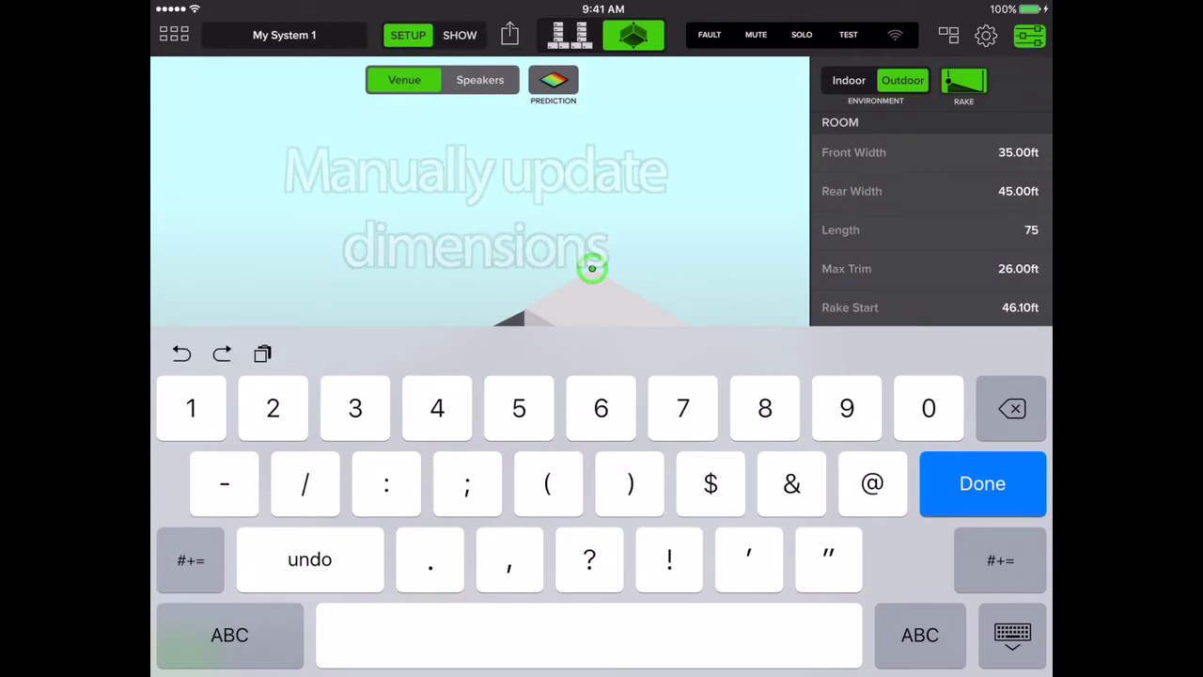
{"action": "key", "text": "Return"}
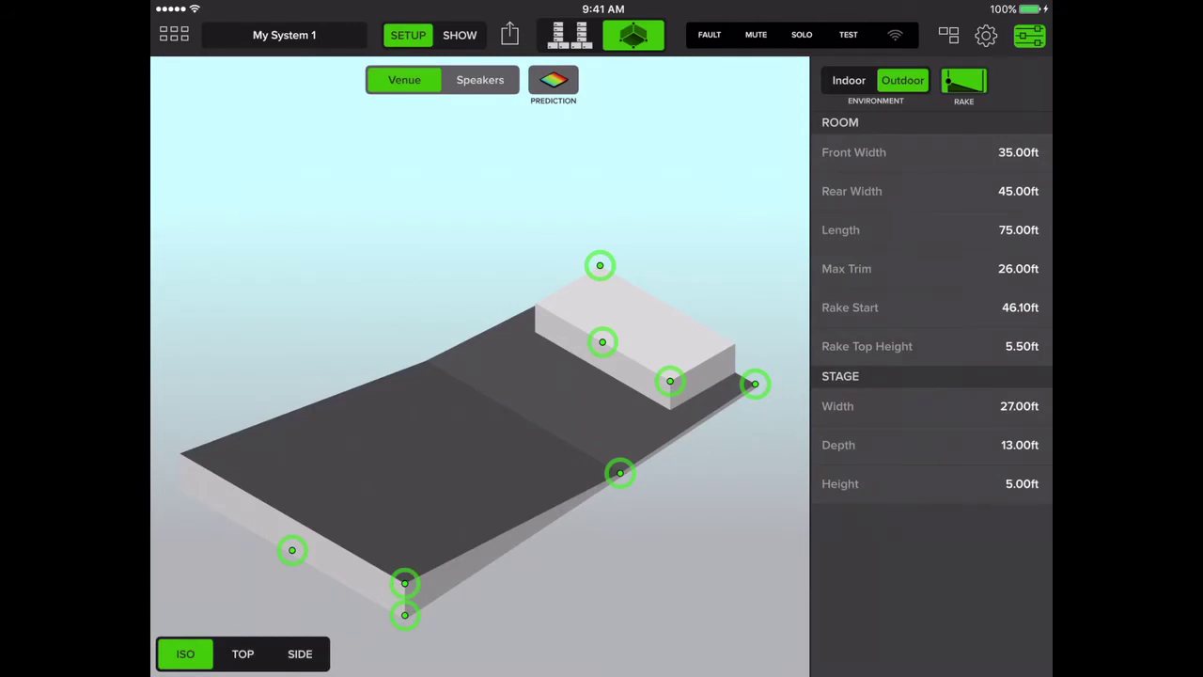
Drag the rake top to 11.38 ft, rake start to 43.90 ft, and widen the front to 67.55 ft
{"action": "left_click_drag", "start_coordinate": [405, 583], "coordinate": [404, 548]}
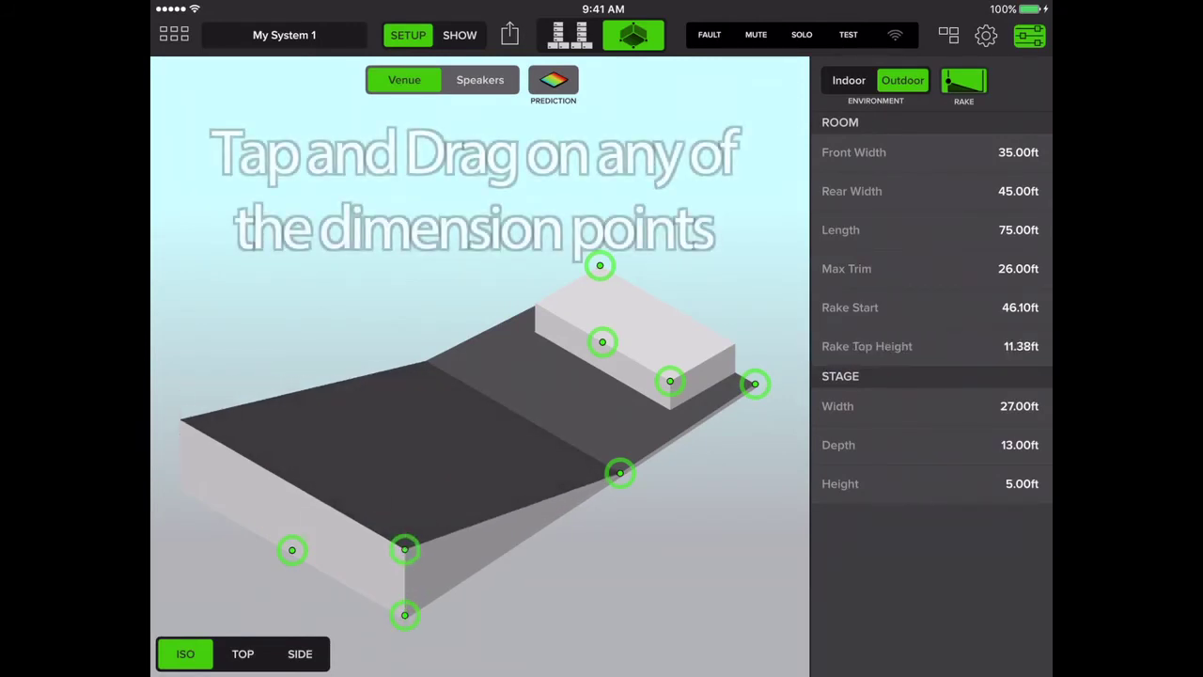
{"action": "left_click_drag", "start_coordinate": [619, 472], "coordinate": [616, 482]}
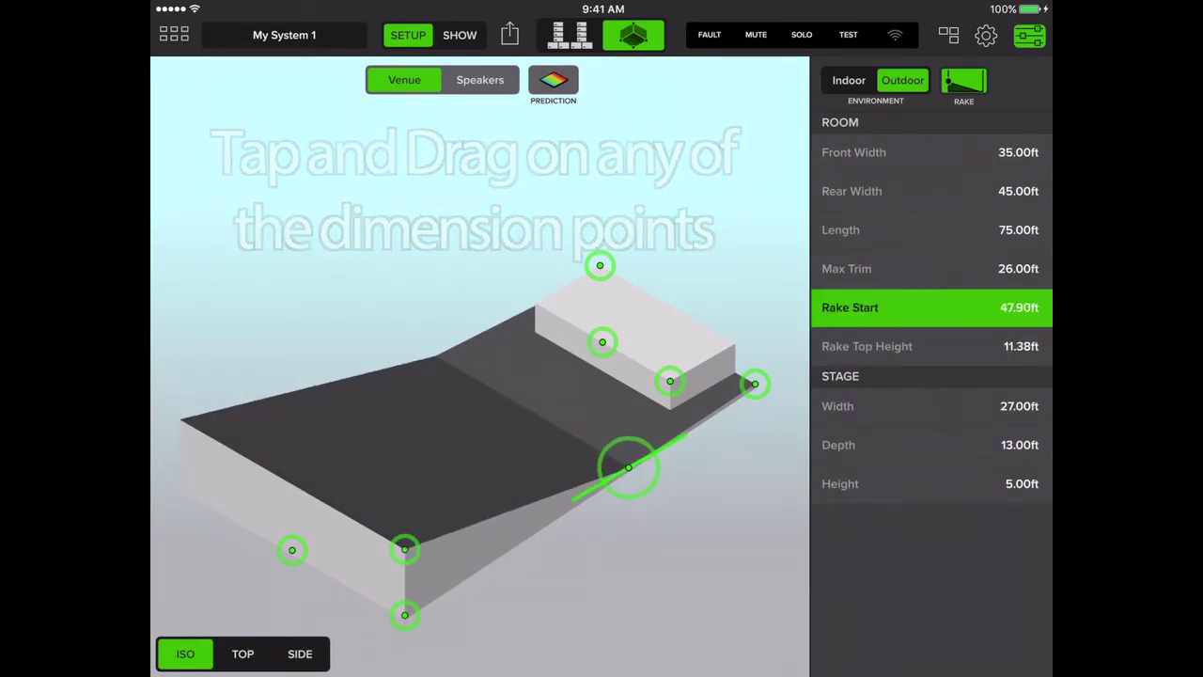
{"action": "left_click_drag", "start_coordinate": [755, 384], "coordinate": [767, 419]}
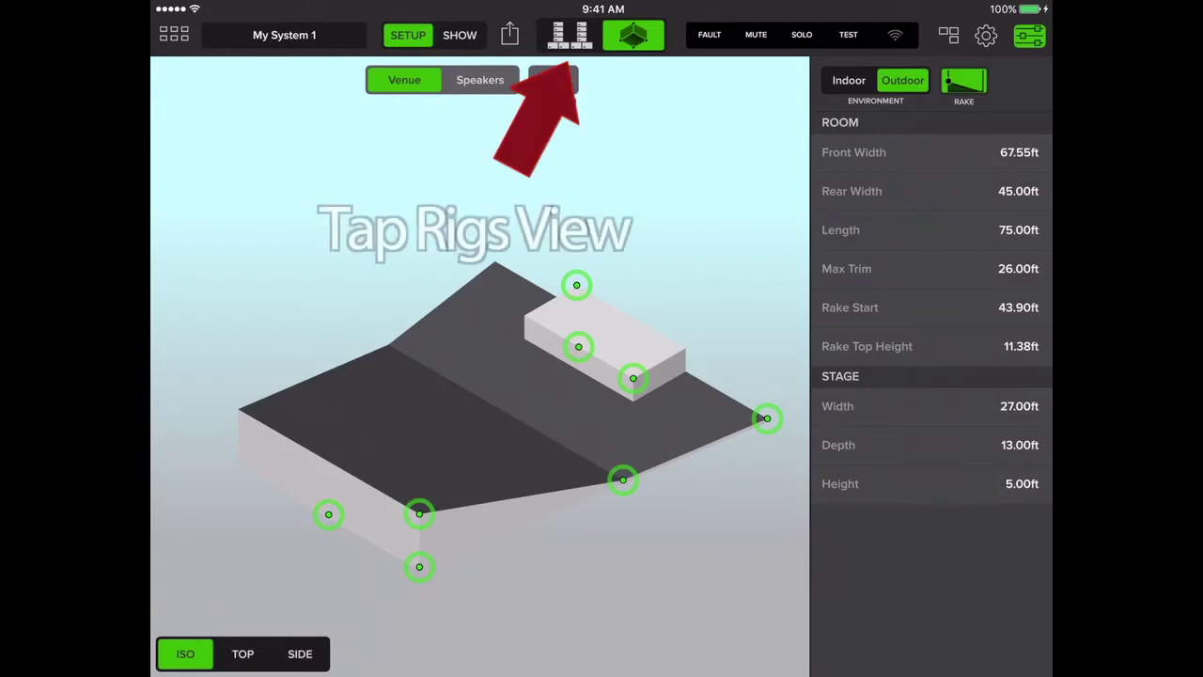
In the rigs layout, place an offline RSX129 speaker in both the LEFT and RIGHT zones
{"action": "left_click", "coordinate": [569, 34]}
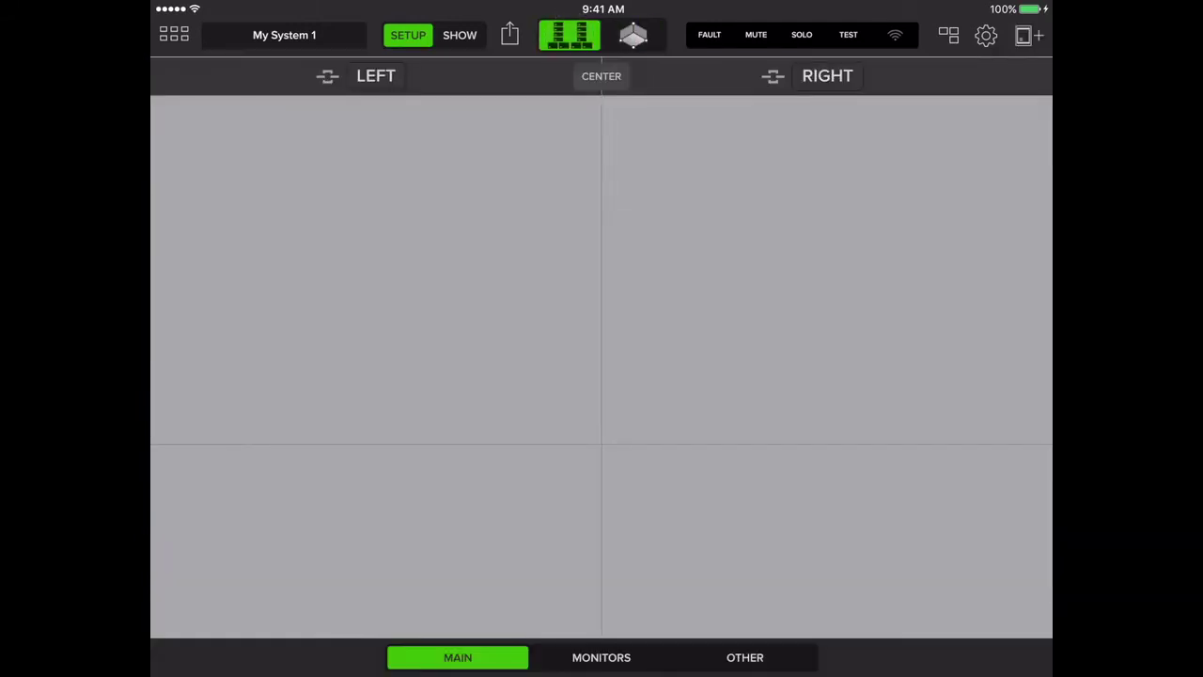
{"action": "left_click", "coordinate": [1029, 35]}
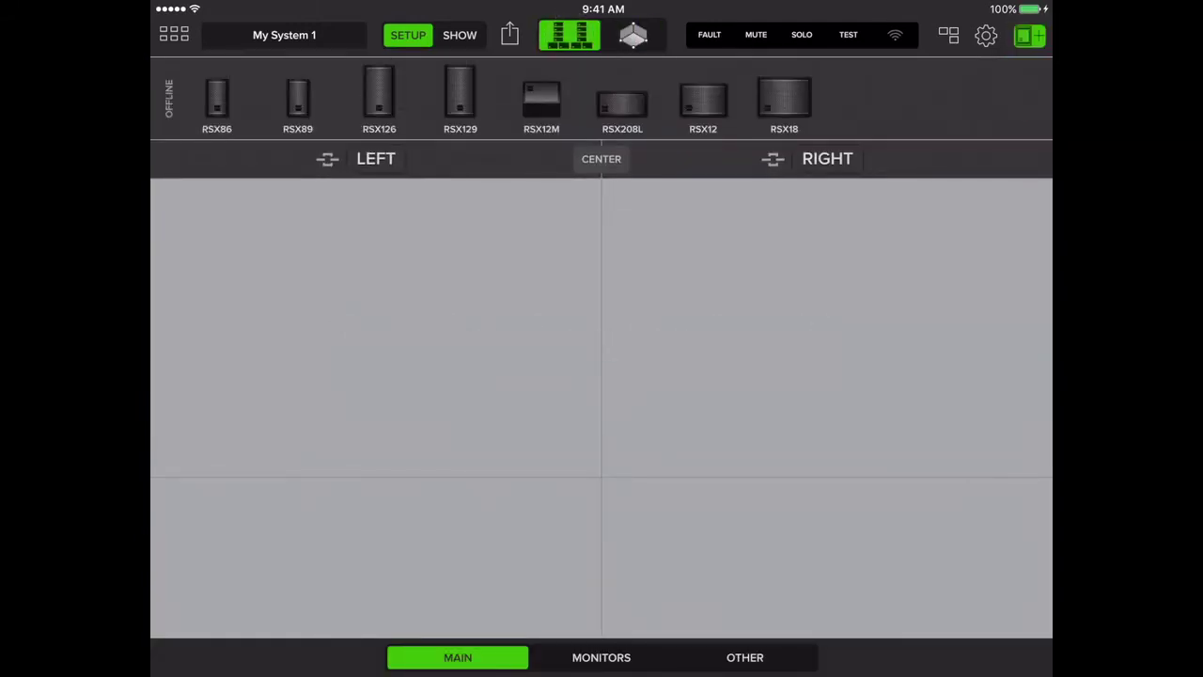
{"action": "left_click_drag", "start_coordinate": [460, 94], "coordinate": [223, 266]}
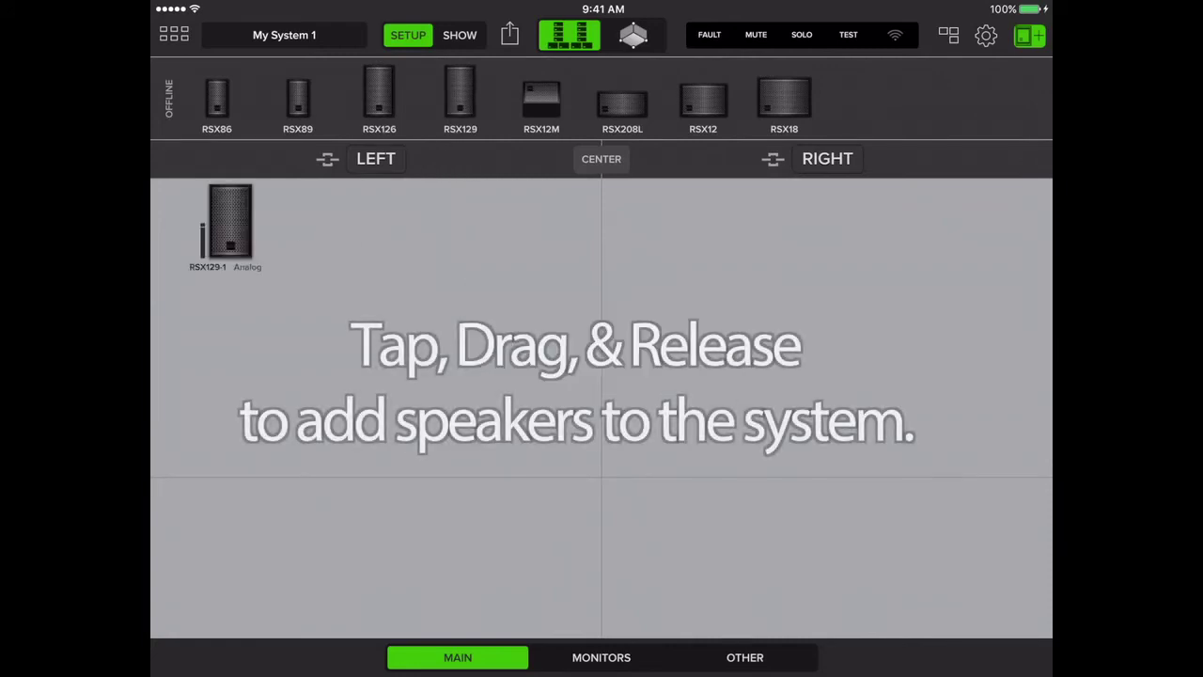
{"action": "left_click_drag", "start_coordinate": [461, 94], "coordinate": [916, 245]}
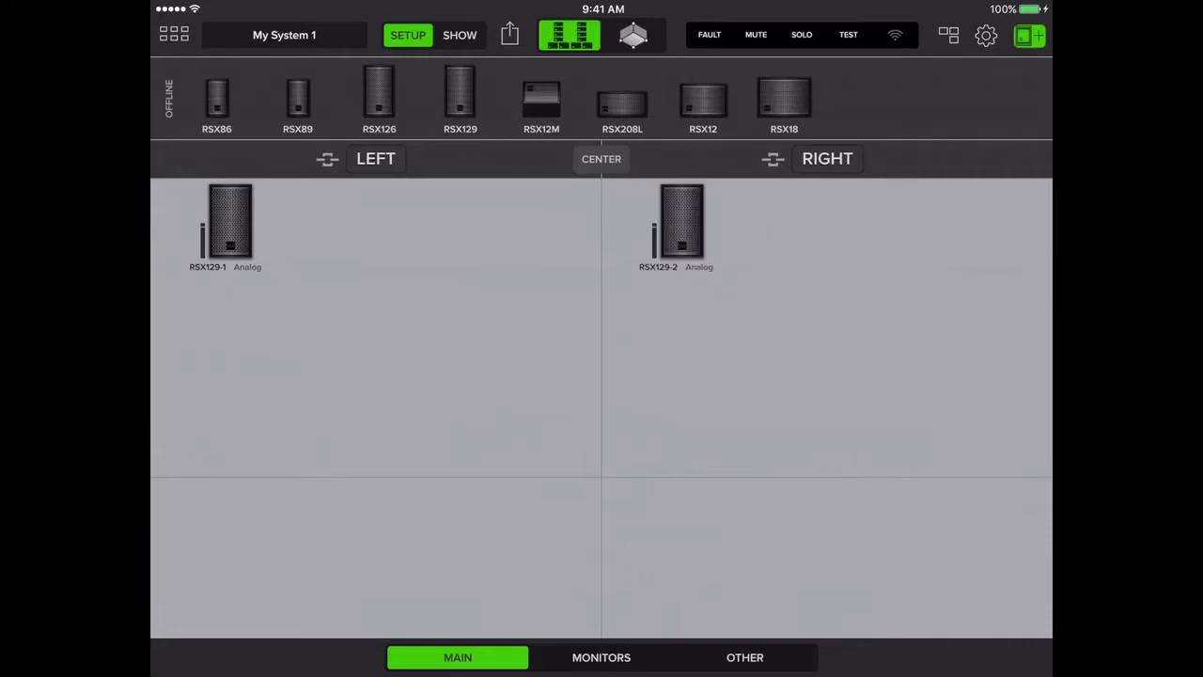
Add a two-box RSX208L array to the CENTER zone and one RSX12 subwoofer below it
{"action": "left_click_drag", "start_coordinate": [622, 101], "coordinate": [573, 257]}
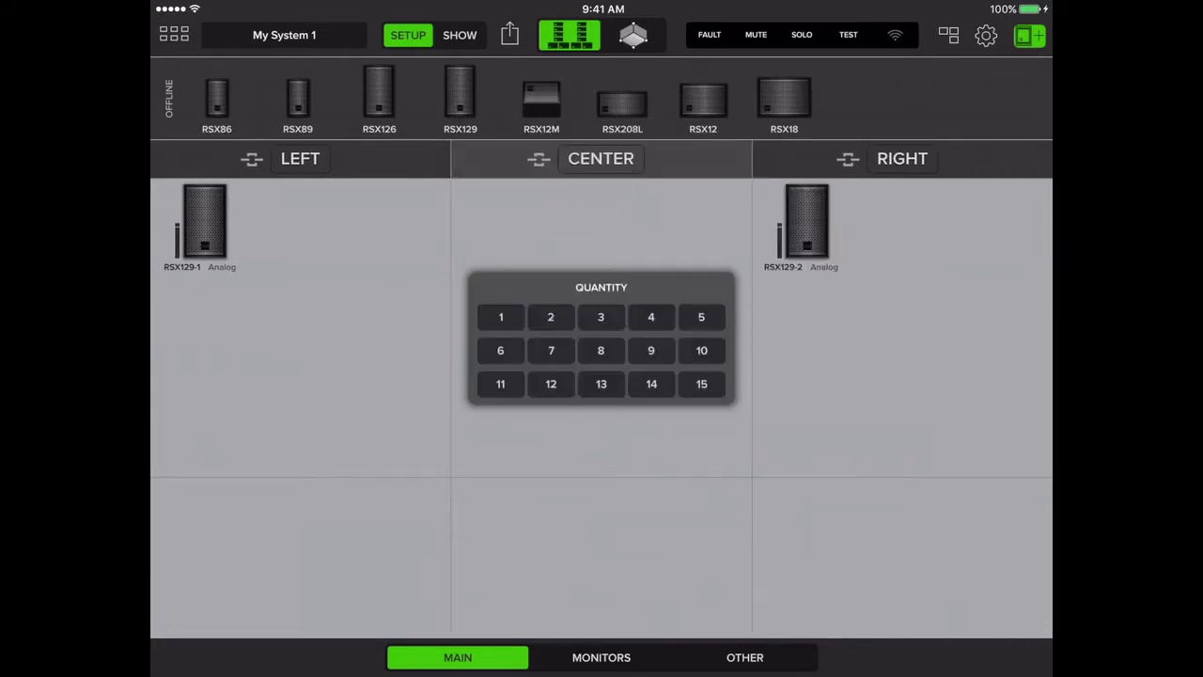
{"action": "left_click", "coordinate": [551, 317]}
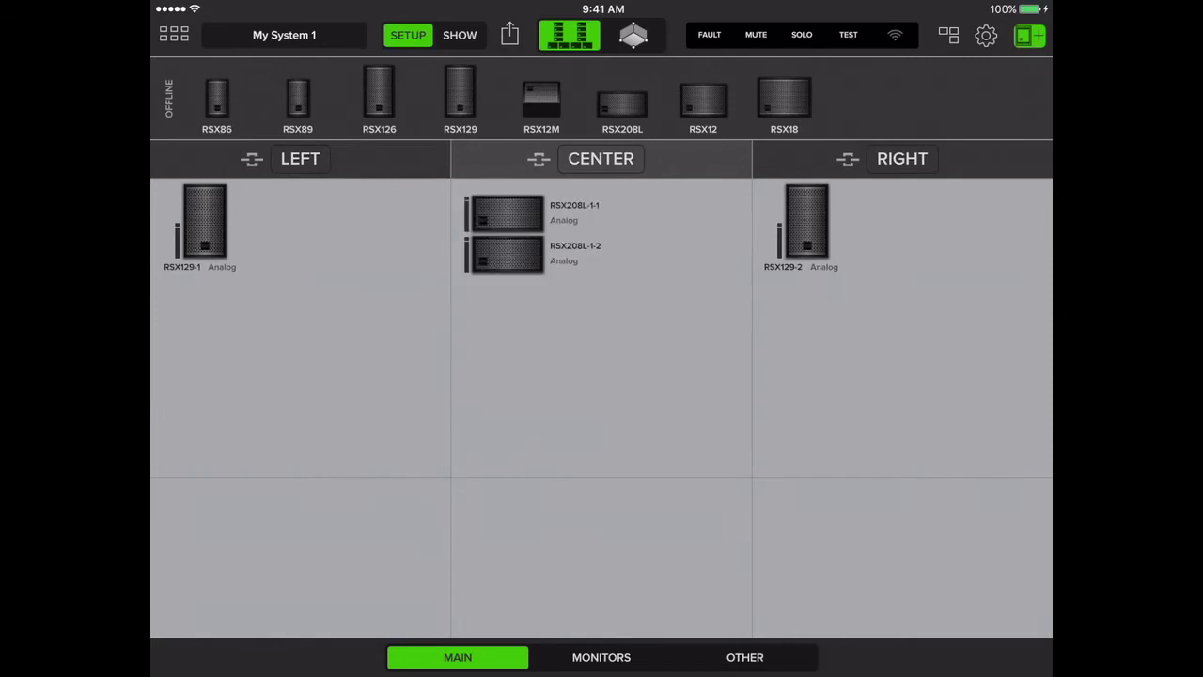
{"action": "left_click_drag", "start_coordinate": [622, 102], "coordinate": [525, 551]}
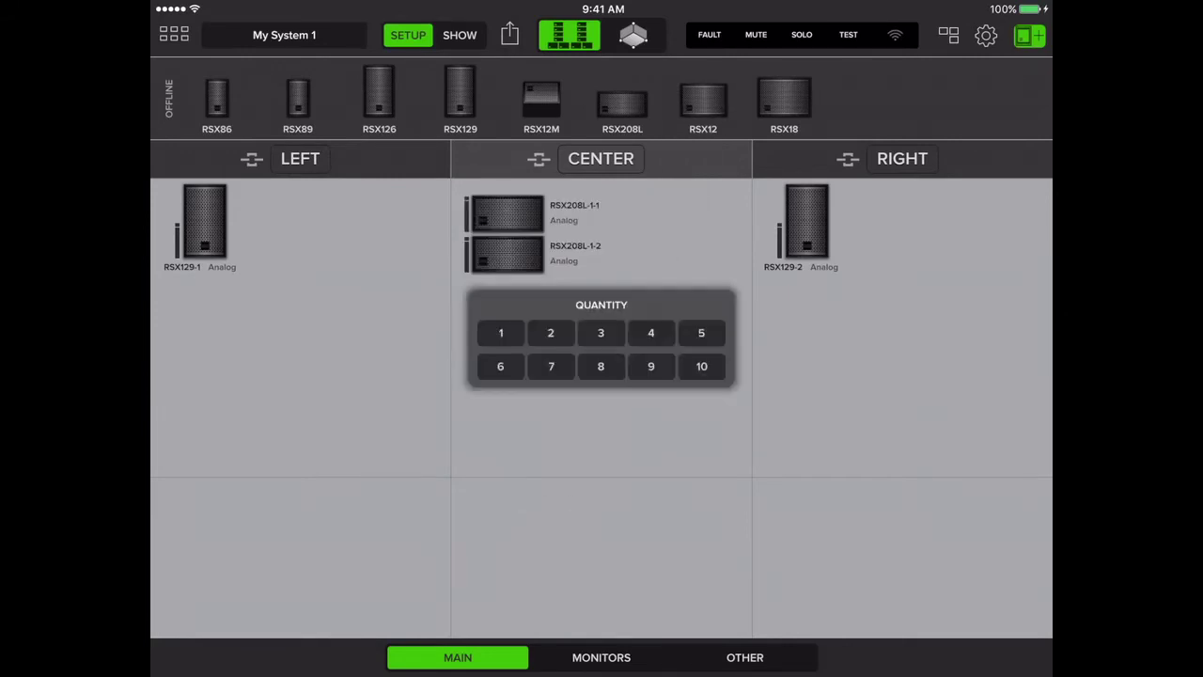
{"action": "left_click", "coordinate": [501, 333]}
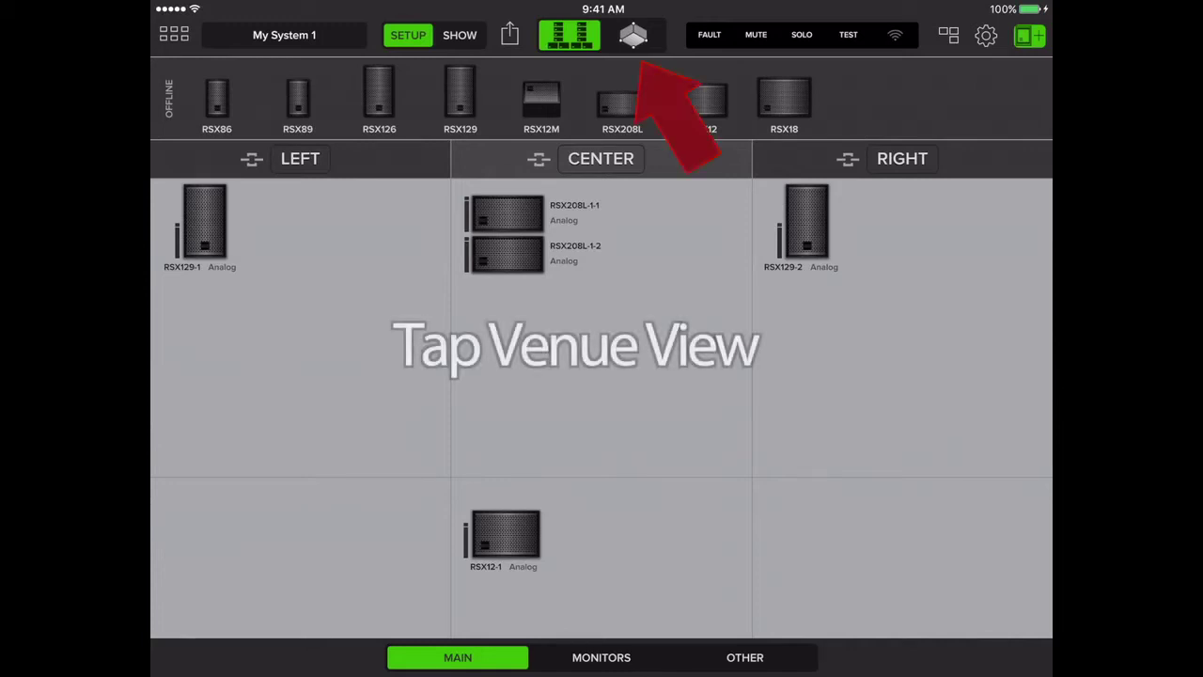
Optimize the arrays with the Fly High coverage goal and Maximum SPL
{"action": "left_click", "coordinate": [634, 35]}
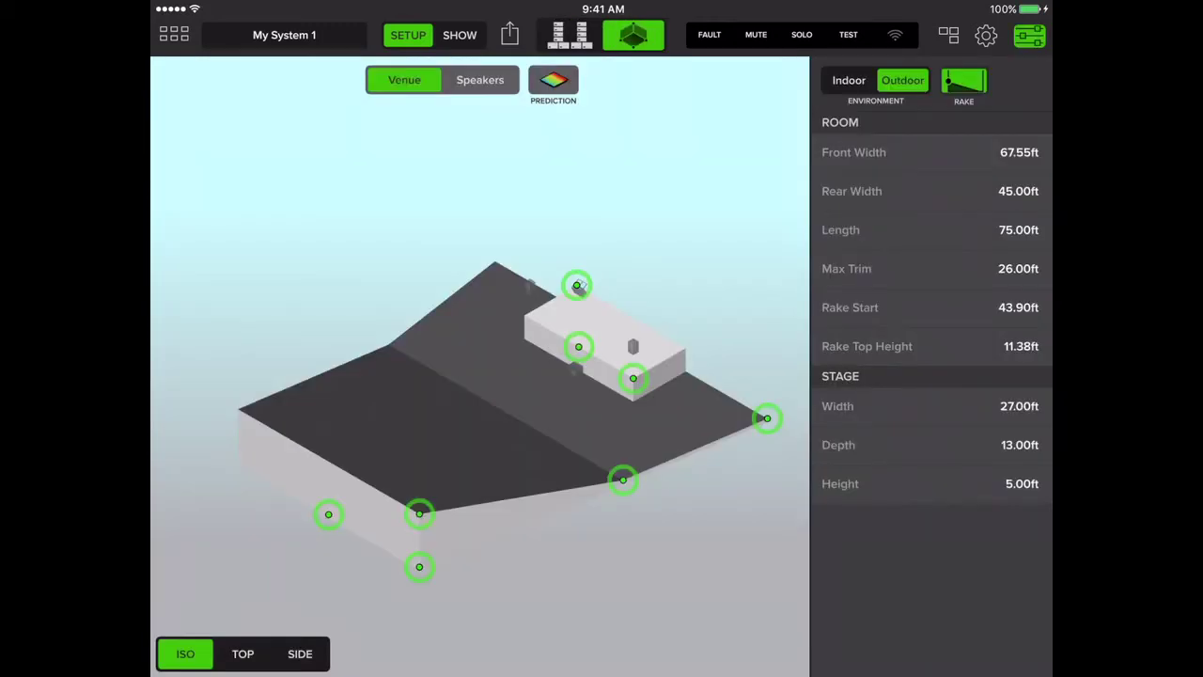
{"action": "left_click", "coordinate": [480, 80]}
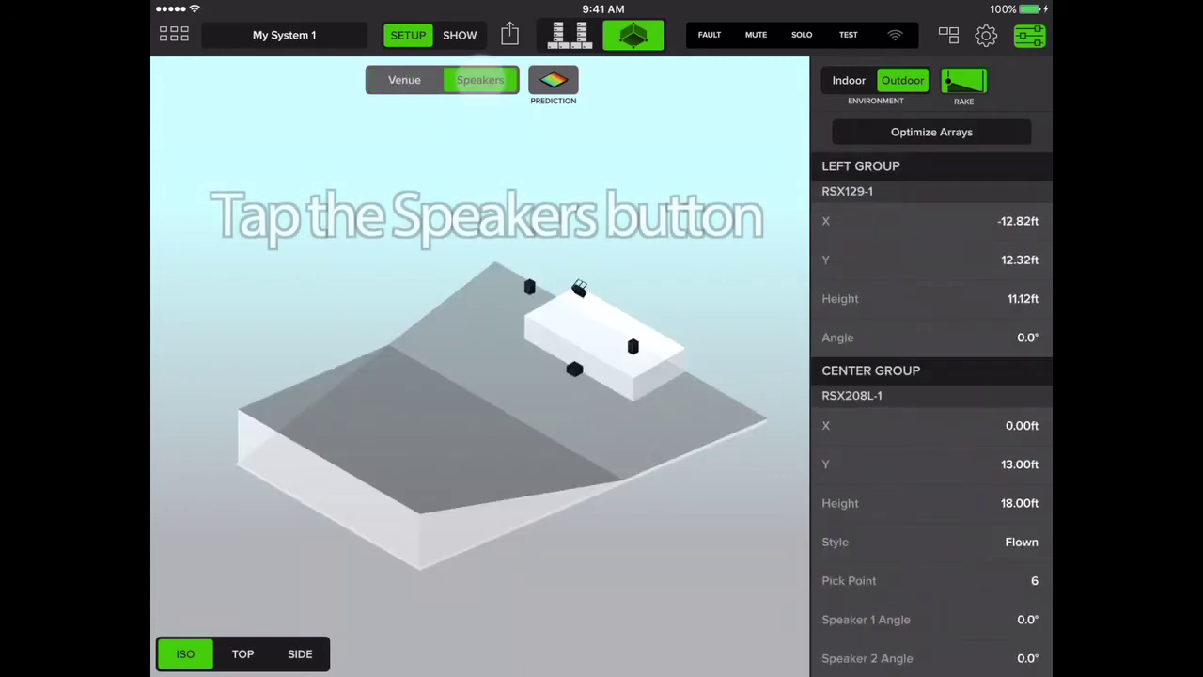
{"action": "left_click", "coordinate": [931, 132]}
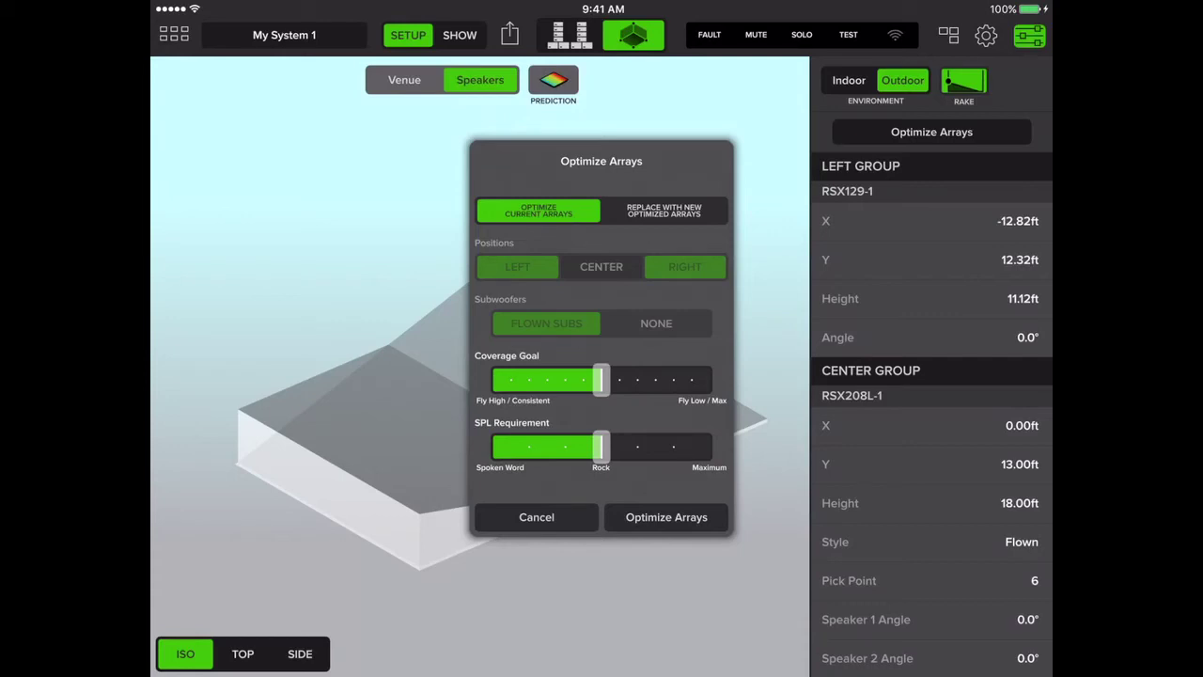
{"action": "left_click_drag", "start_coordinate": [600, 379], "coordinate": [493, 379]}
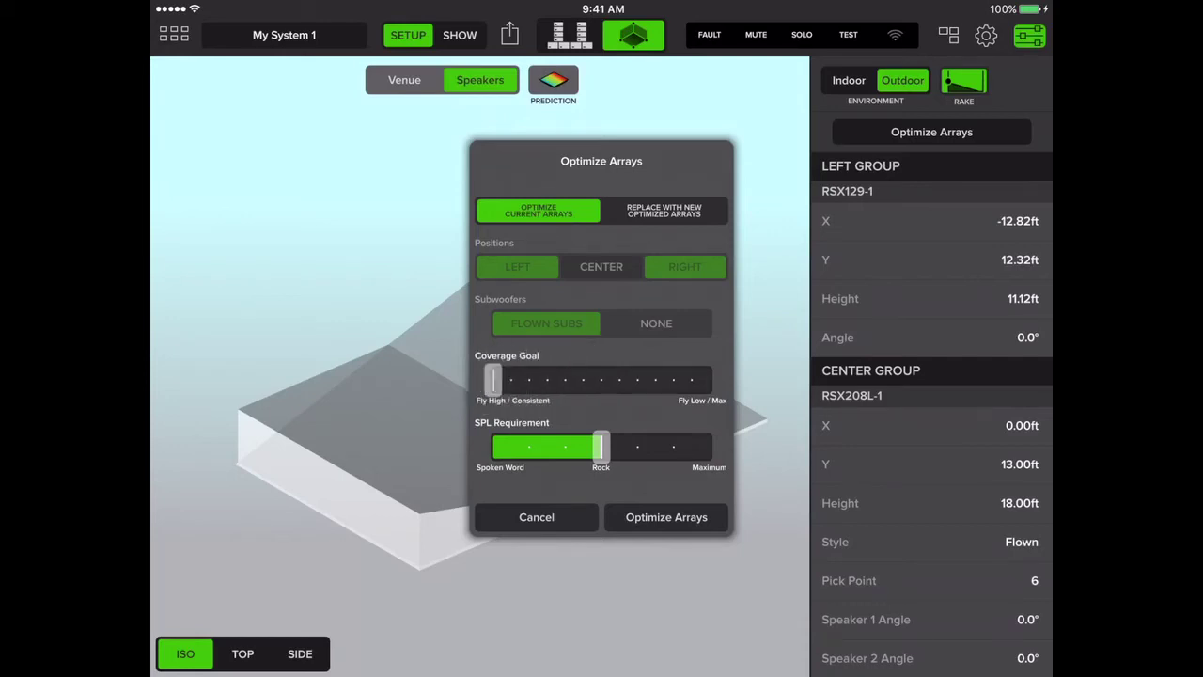
{"action": "left_click_drag", "start_coordinate": [601, 447], "coordinate": [709, 446]}
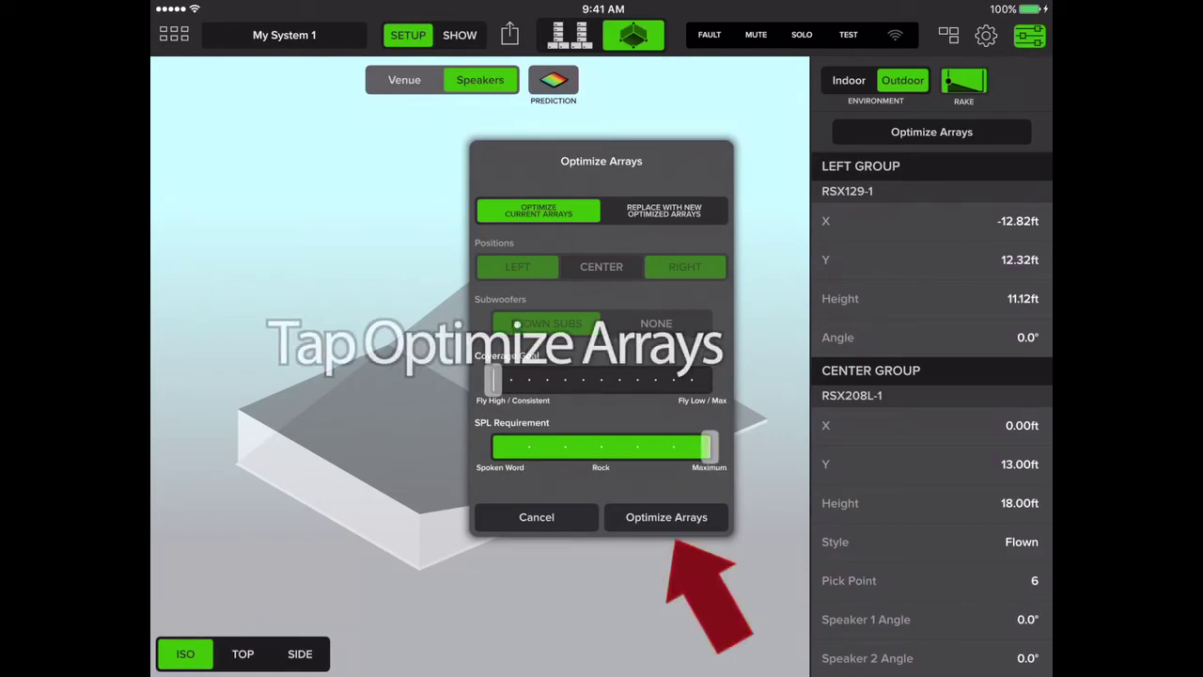
{"action": "left_click", "coordinate": [666, 517]}
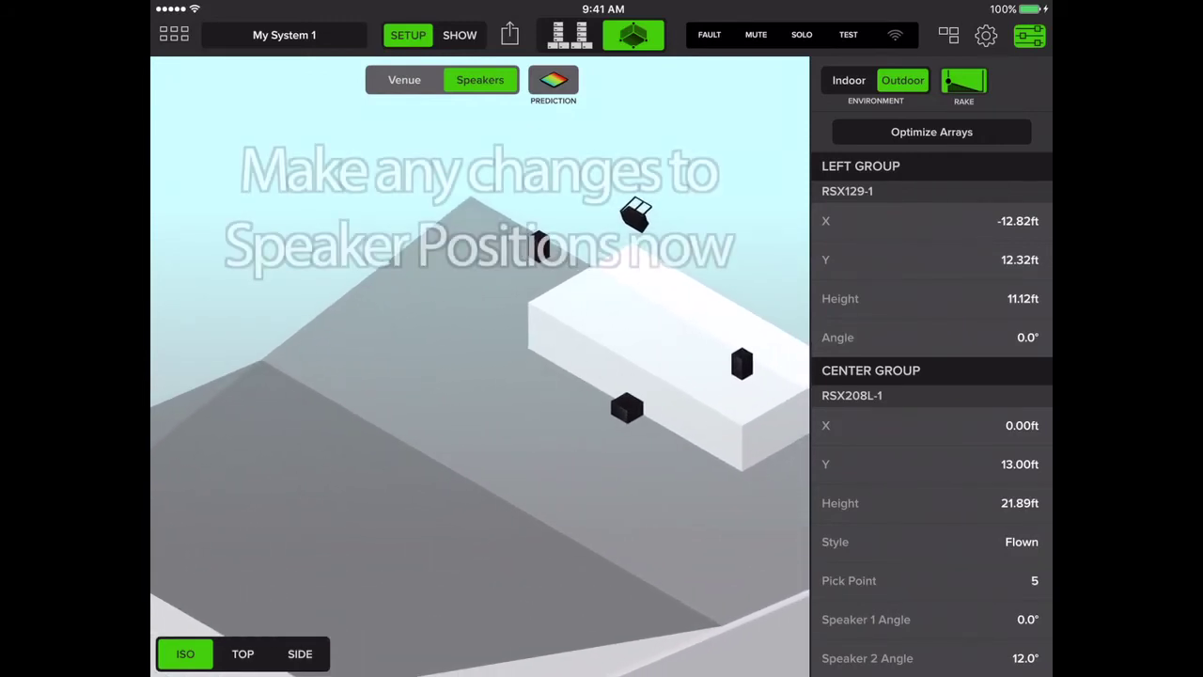
Lower the left RSX129 to about 5 ft and lower the right RSX129 as well
{"action": "left_click", "coordinate": [540, 246]}
{"action": "left_click_drag", "start_coordinate": [531, 243], "coordinate": [530, 300]}
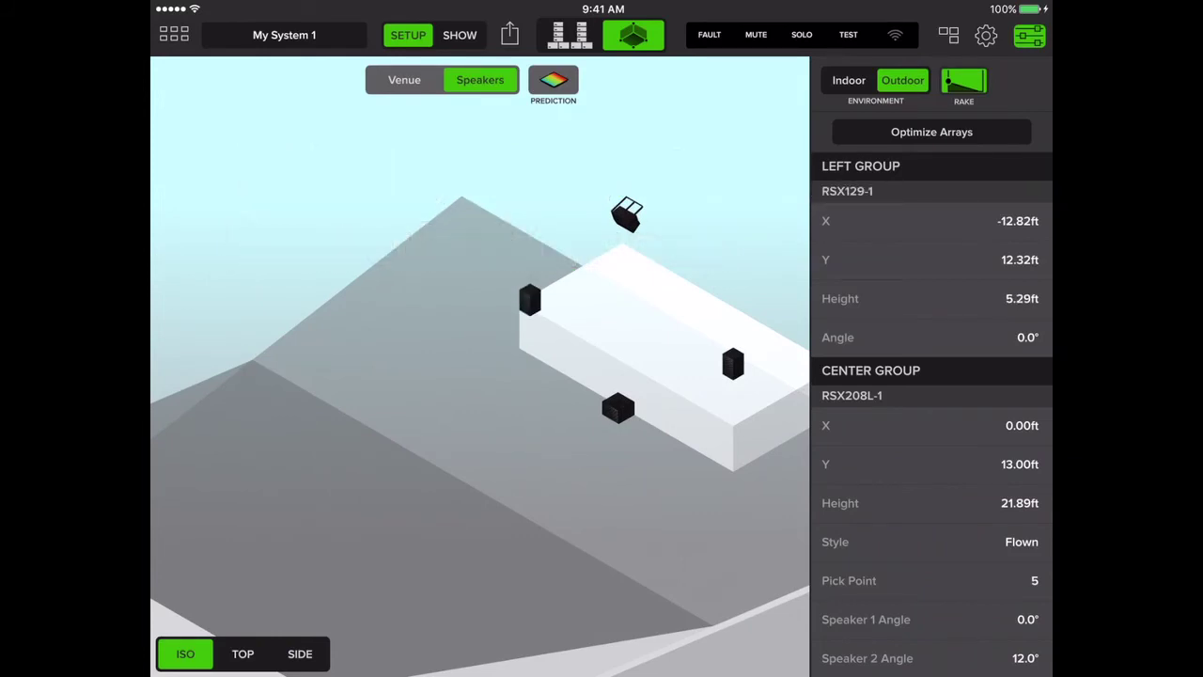
{"action": "left_click", "coordinate": [733, 363]}
{"action": "left_click_drag", "start_coordinate": [734, 376], "coordinate": [733, 408]}
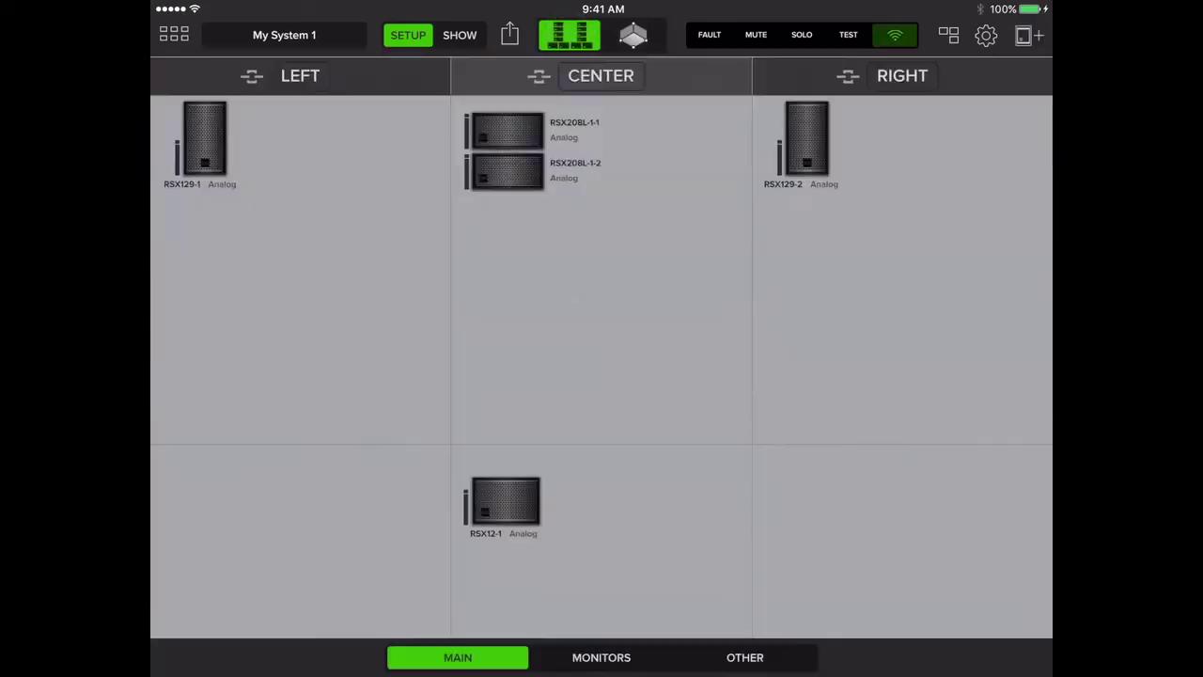
Assign a detected RSX129 to the left RSX129-1, using Mosaic's settings
{"action": "left_click", "coordinate": [553, 80]}
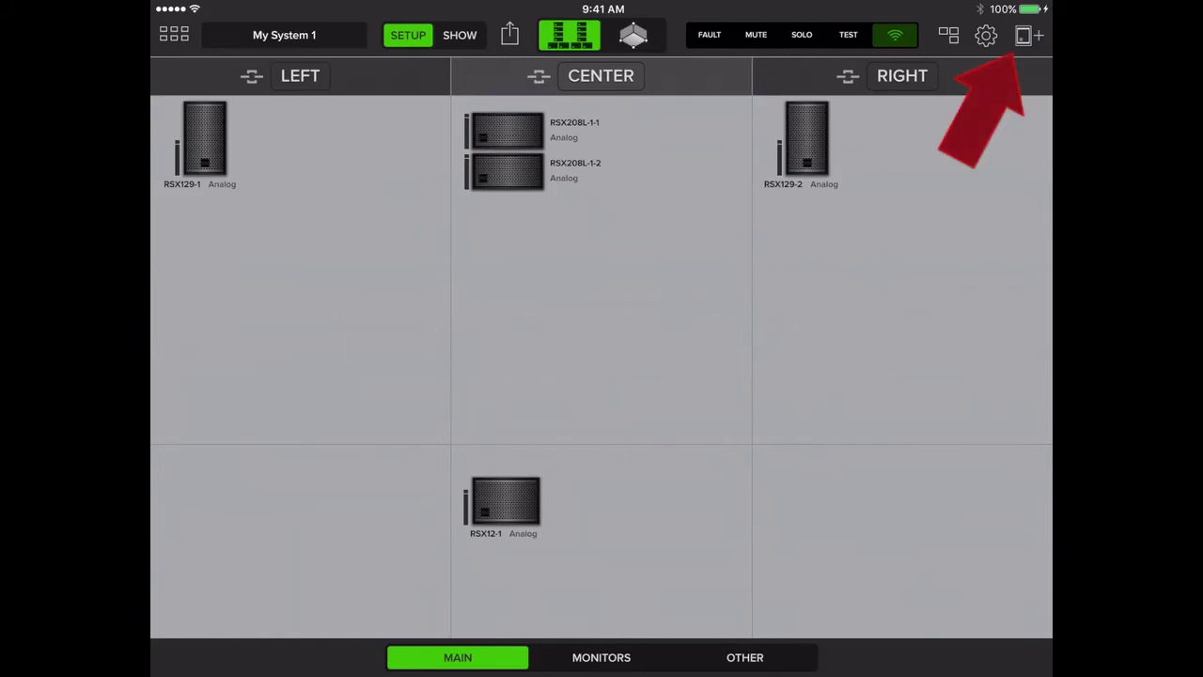
{"action": "left_click", "coordinate": [1029, 35]}
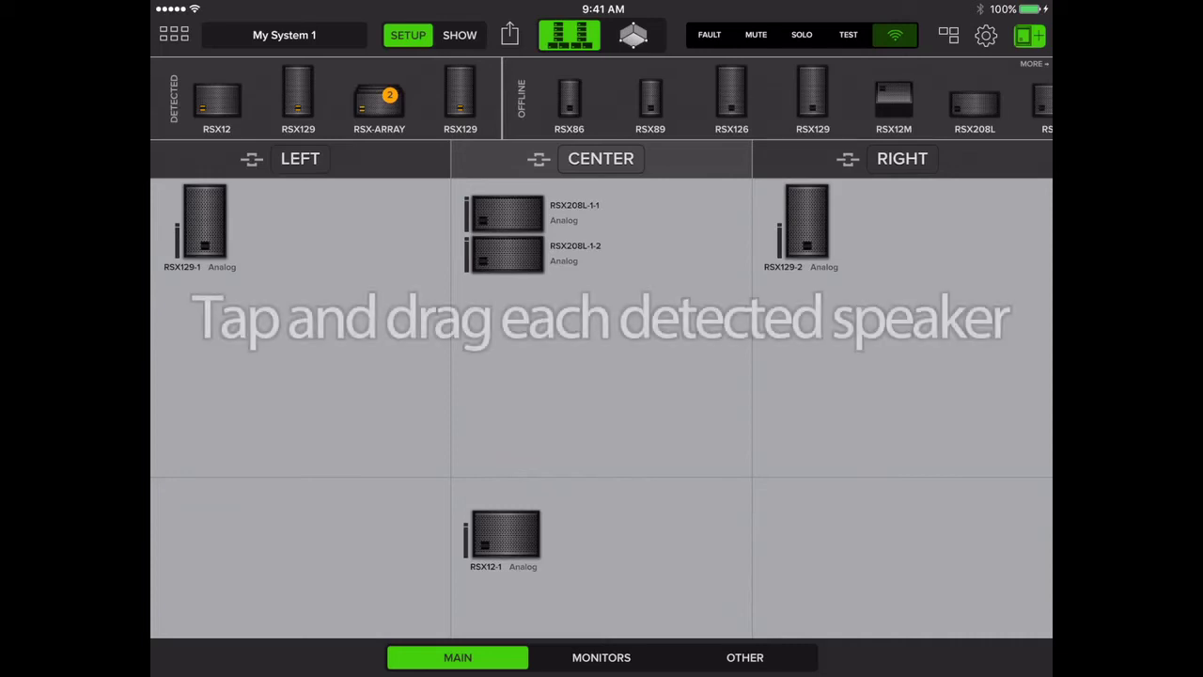
{"action": "mouse_move", "coordinate": [298, 94]}
{"action": "left_mouse_down"}
{"action": "mouse_move", "coordinate": [256, 223]}
{"action": "mouse_move", "coordinate": [205, 223]}
{"action": "left_mouse_up"}
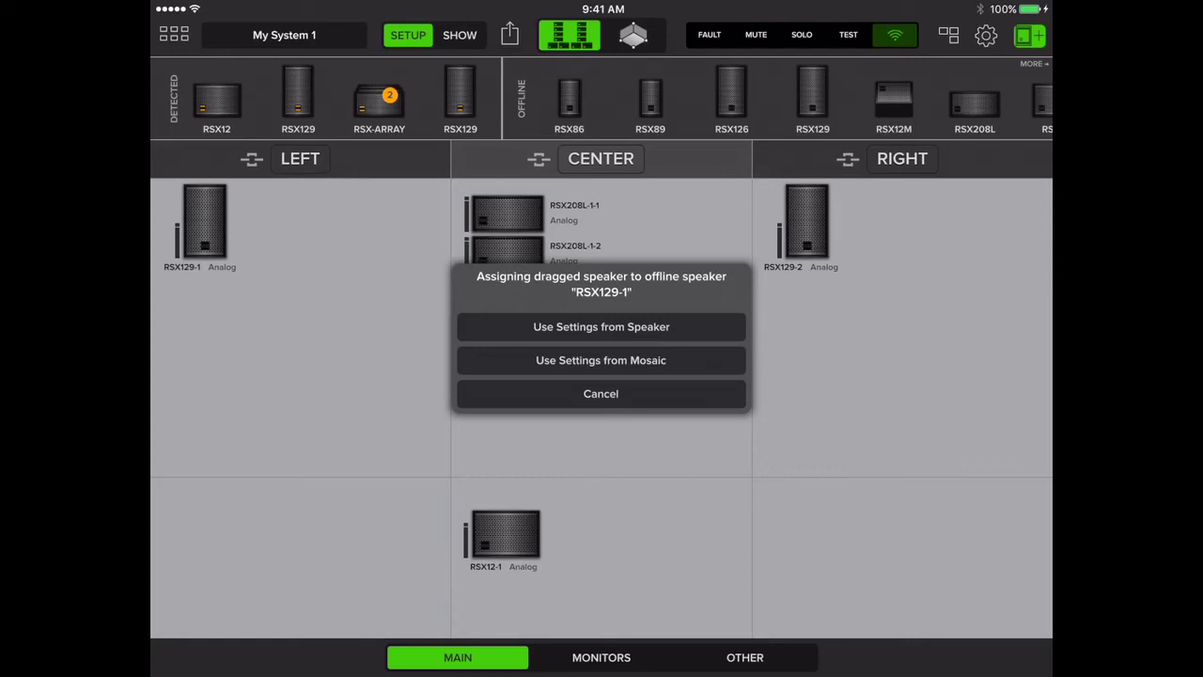
{"action": "left_click", "coordinate": [601, 360]}
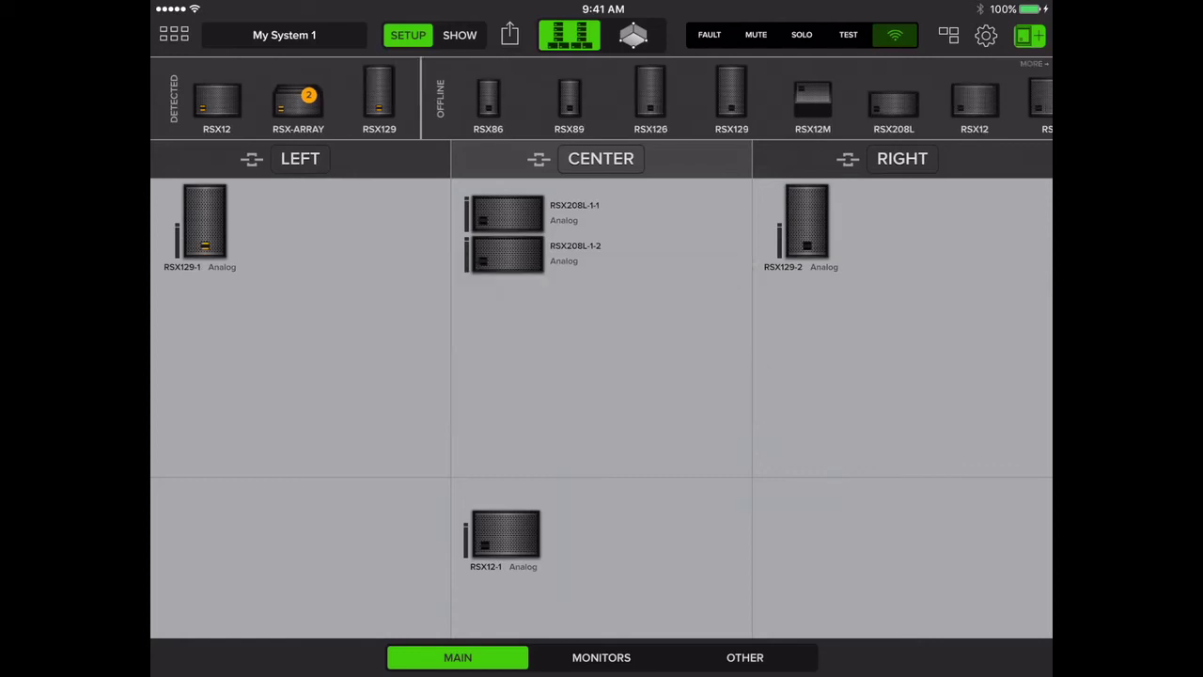
Assign the detected RSX129, RSX-ARRAY and RSX12 to RSX129-2, RSX208L-1-1 and RSX12-1
{"action": "mouse_move", "coordinate": [379, 99]}
{"action": "left_mouse_down"}
{"action": "mouse_move", "coordinate": [452, 153]}
{"action": "mouse_move", "coordinate": [725, 217]}
{"action": "mouse_move", "coordinate": [807, 220]}
{"action": "left_mouse_up"}
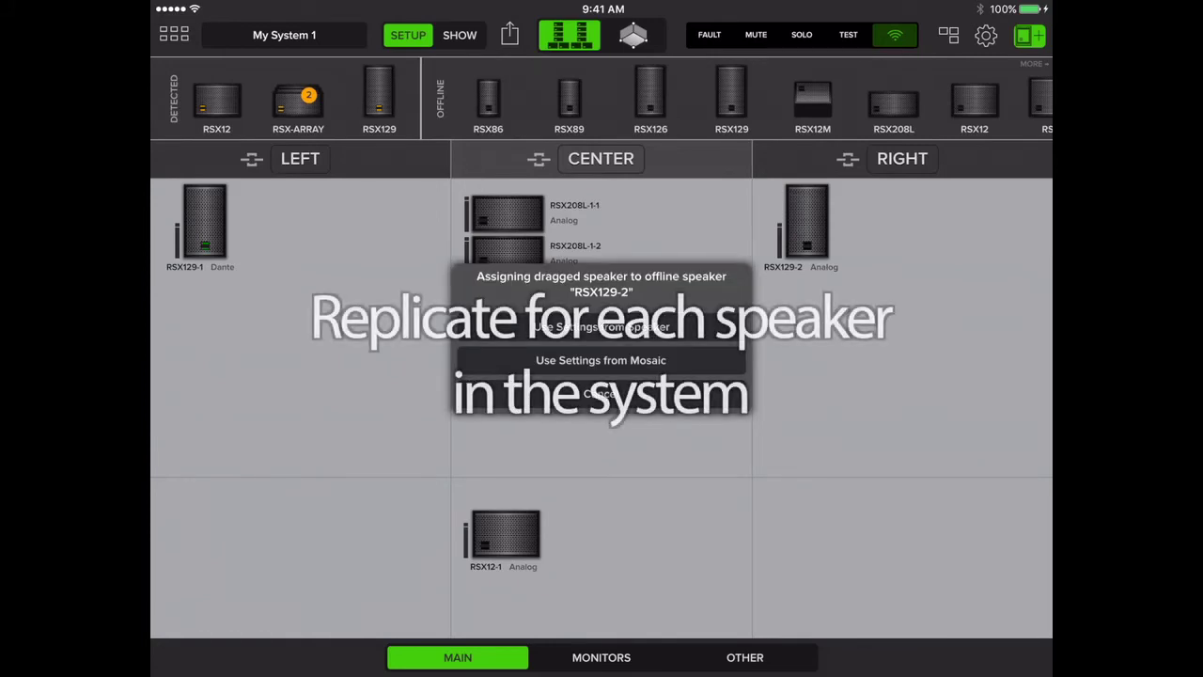
{"action": "left_click", "coordinate": [600, 360]}
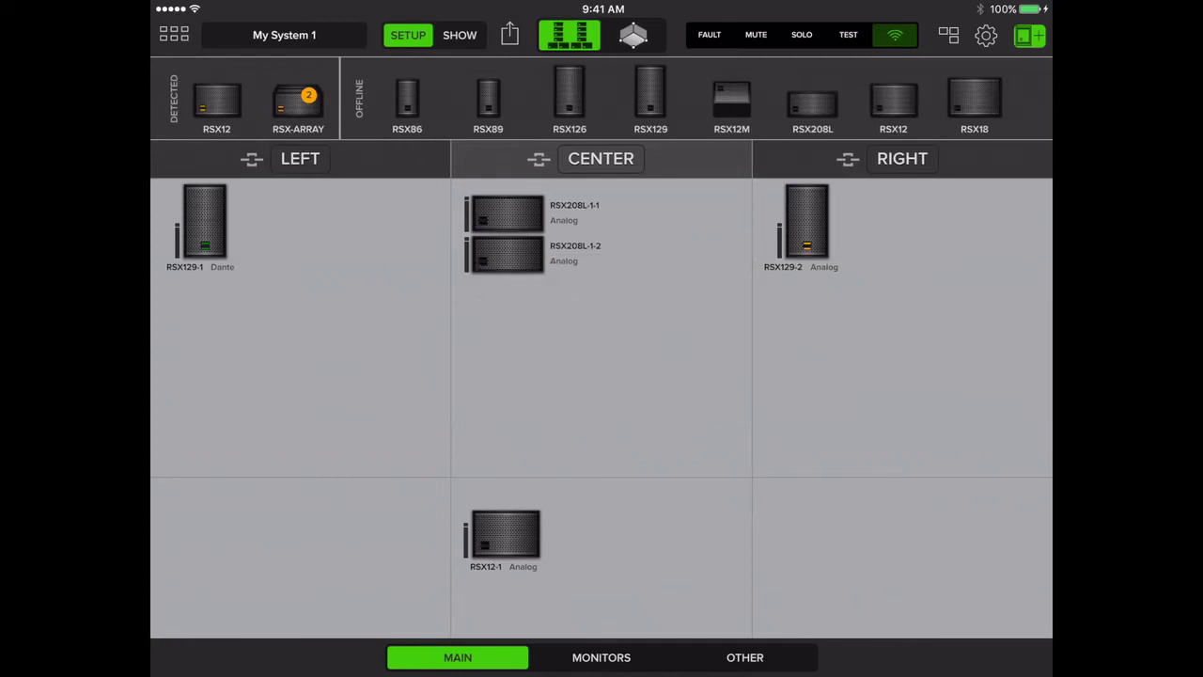
{"action": "left_click_drag", "start_coordinate": [298, 99], "coordinate": [508, 215]}
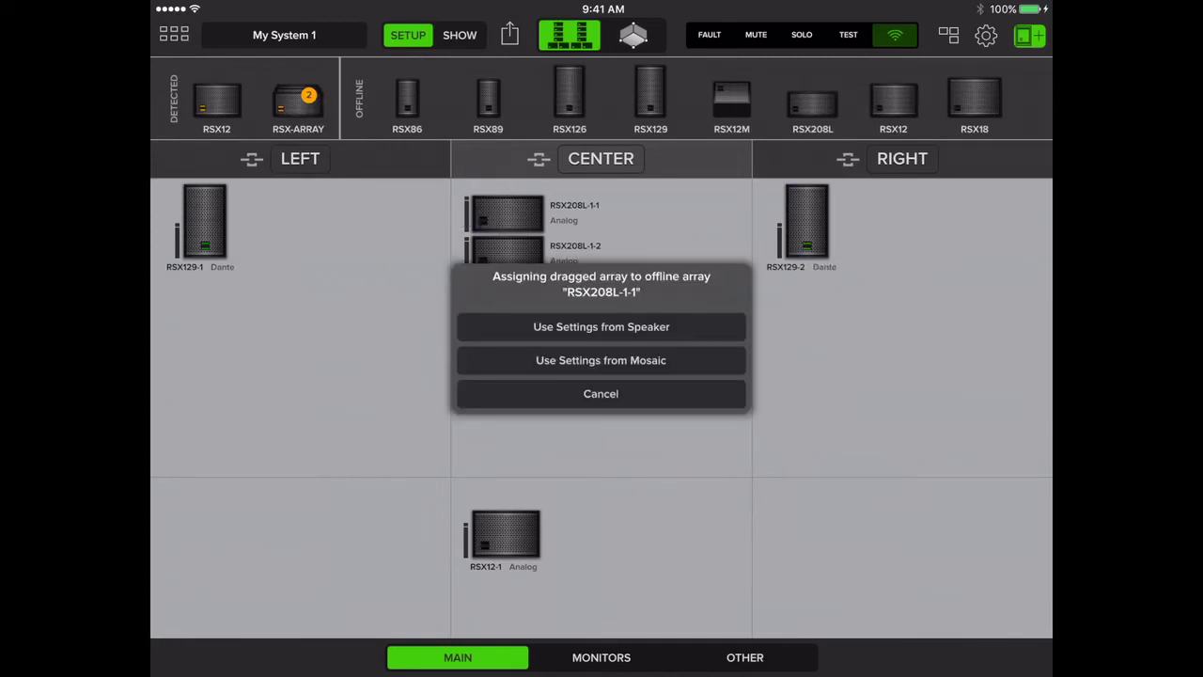
{"action": "left_click", "coordinate": [600, 360]}
{"action": "mouse_move", "coordinate": [217, 99]}
{"action": "left_mouse_down"}
{"action": "mouse_move", "coordinate": [277, 160]}
{"action": "mouse_move", "coordinate": [505, 529]}
{"action": "left_mouse_up"}
{"action": "left_click", "coordinate": [601, 360]}
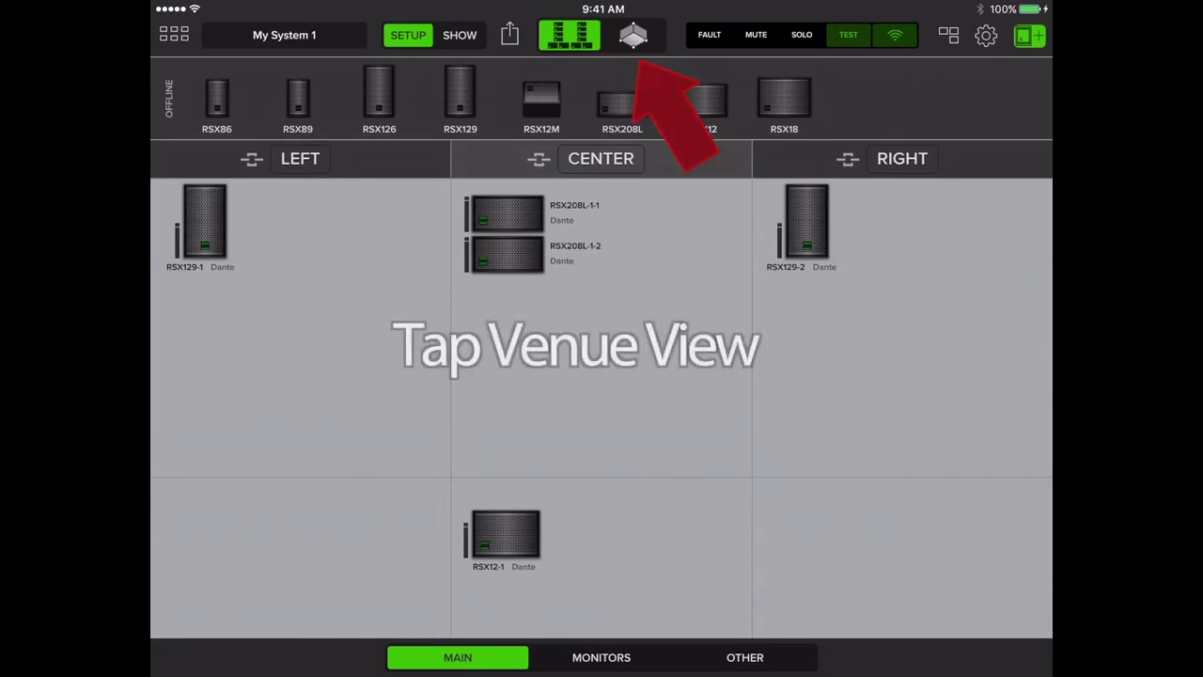
Run the coverage prediction for the outdoor venue from the 3D venue view
{"action": "left_click", "coordinate": [633, 34]}
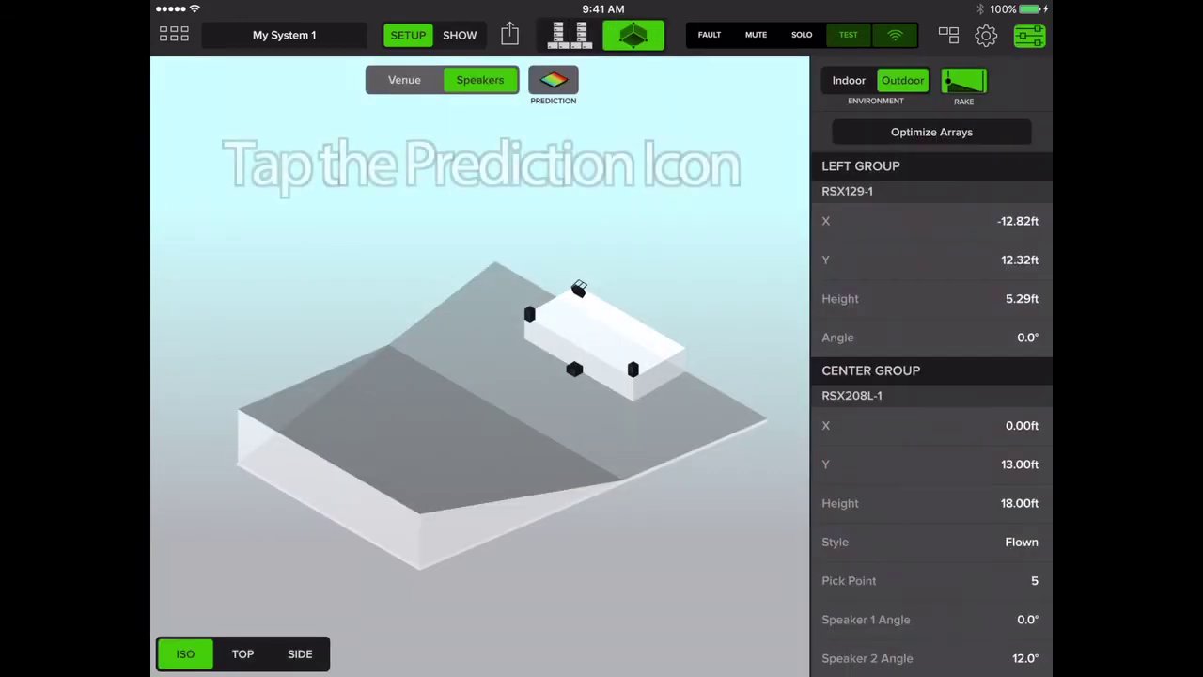
{"action": "left_click", "coordinate": [553, 80]}
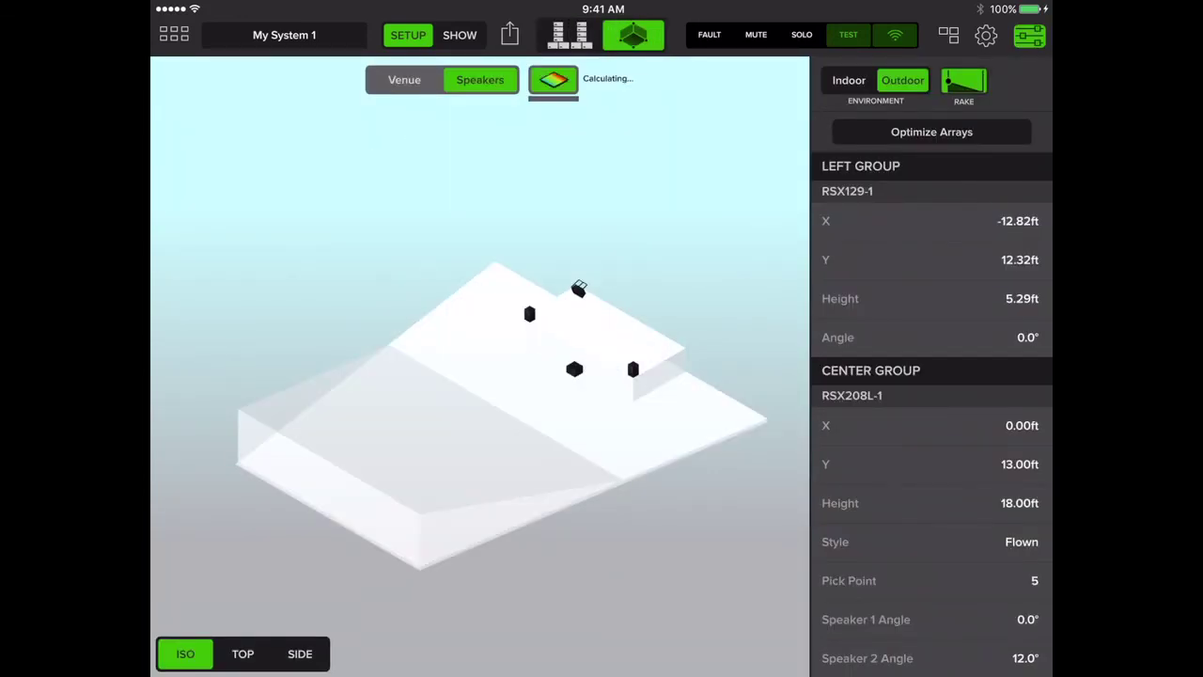